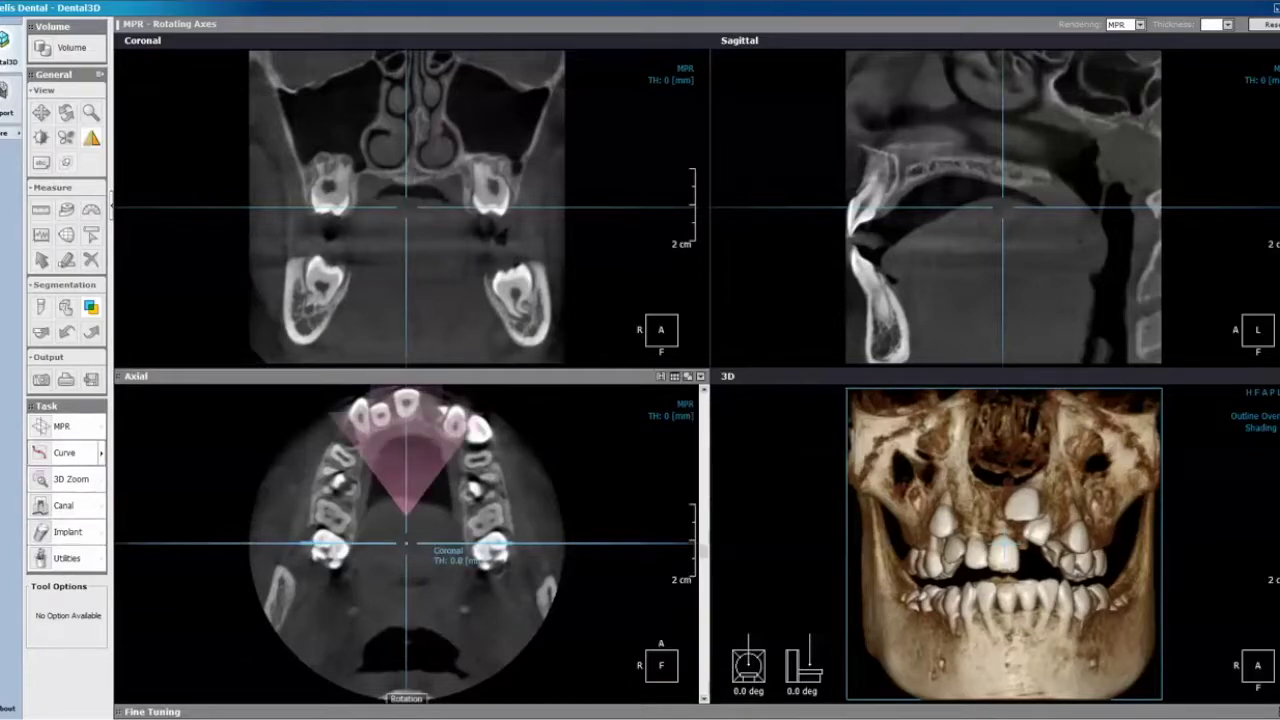
Step: Lower the axial slice to the level of the mandibular teeth and extract the arch curve automatically
left_click(101, 453)
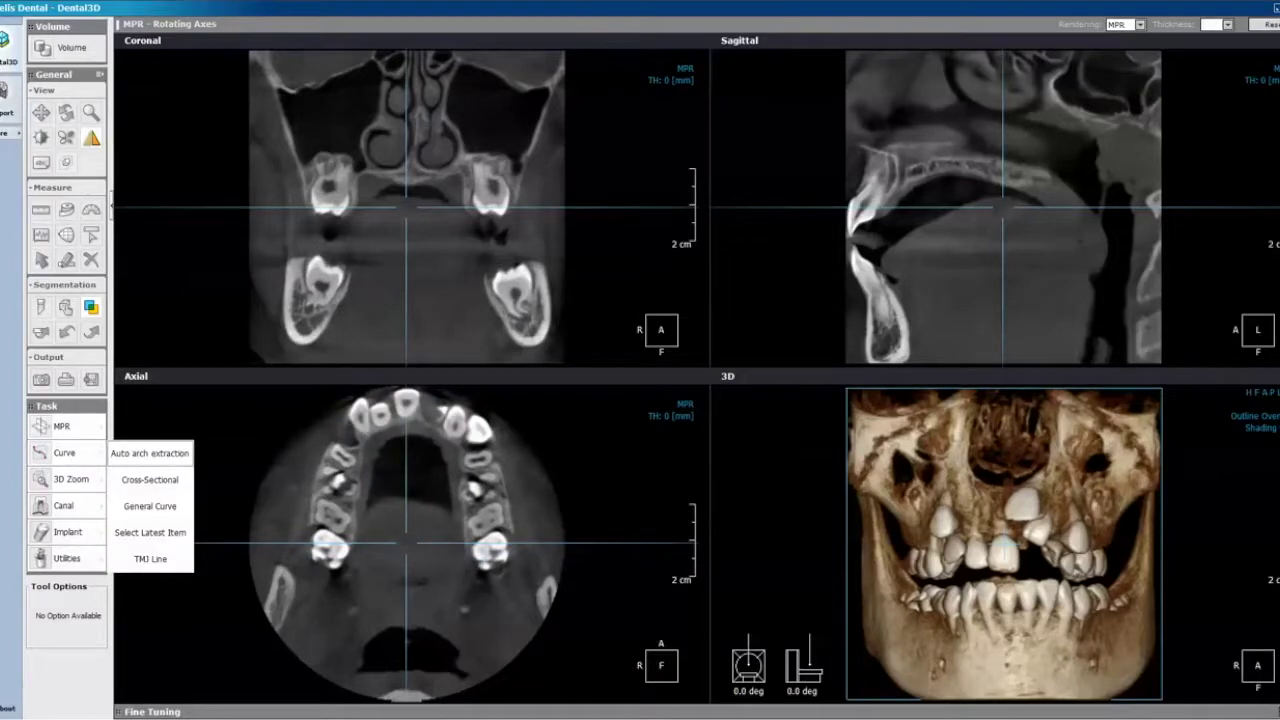
left_click(150, 453)
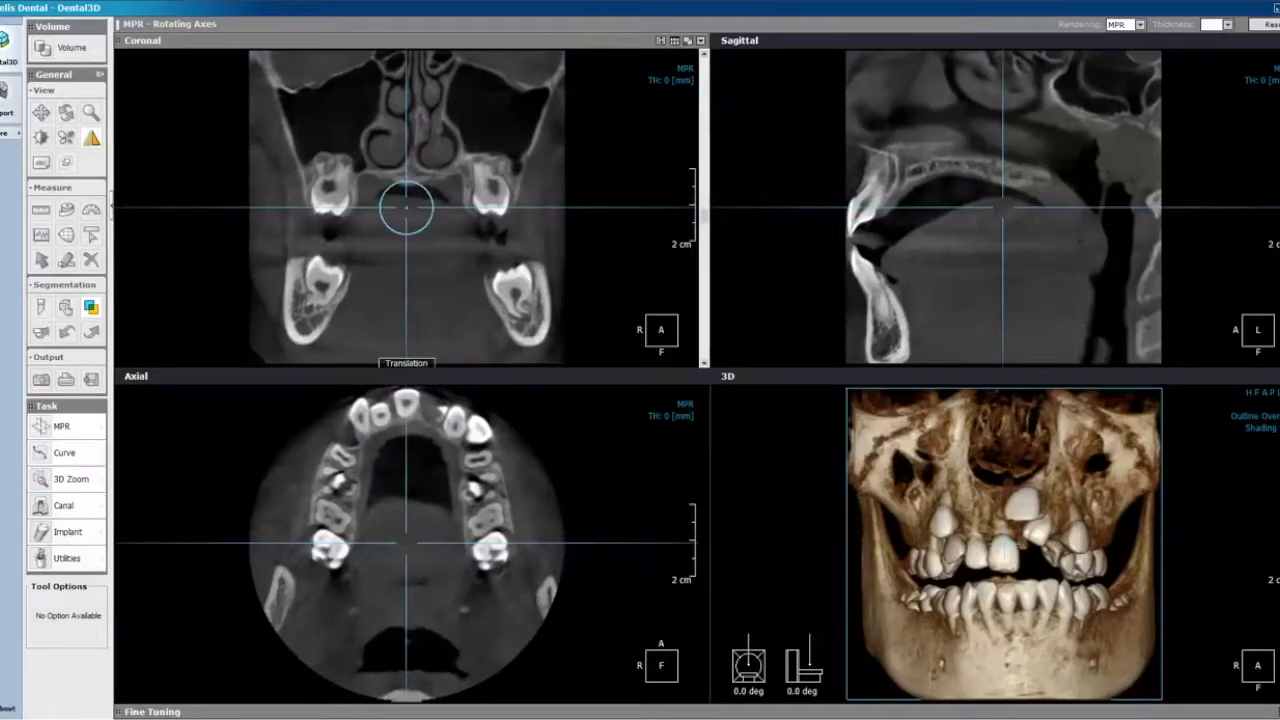
left_click_drag(406, 207, 416, 284)
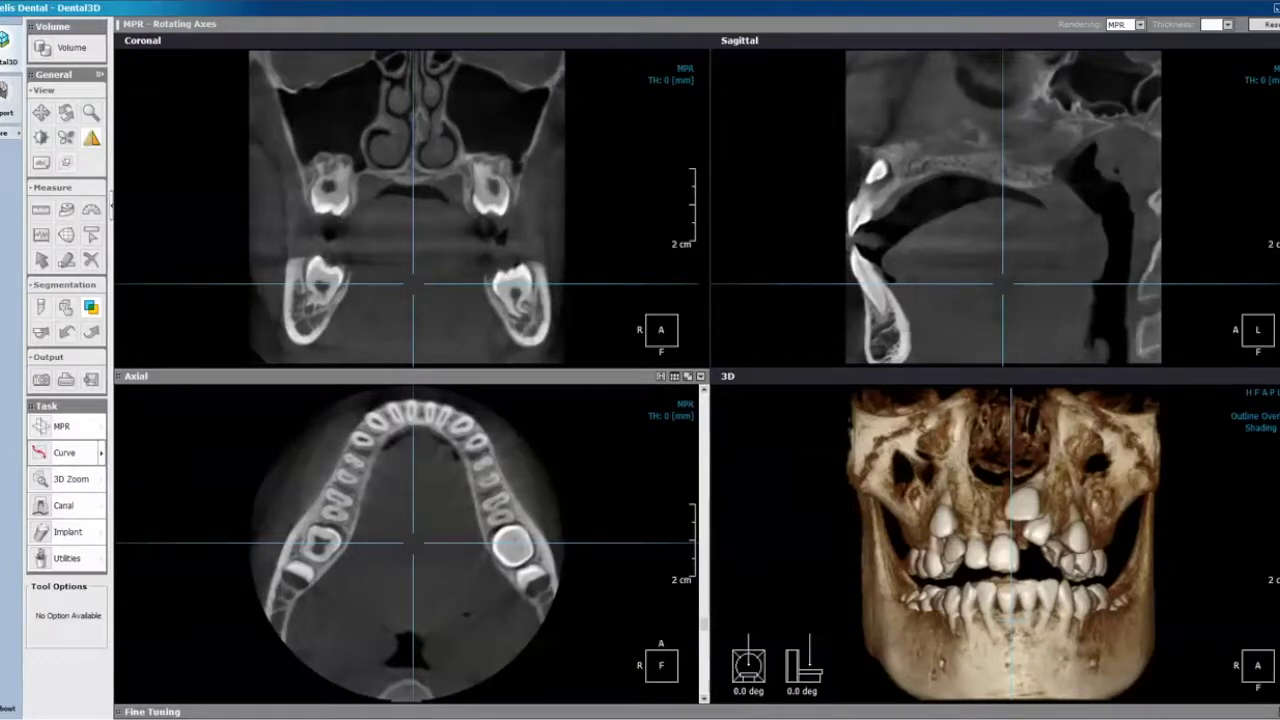
left_click(101, 453)
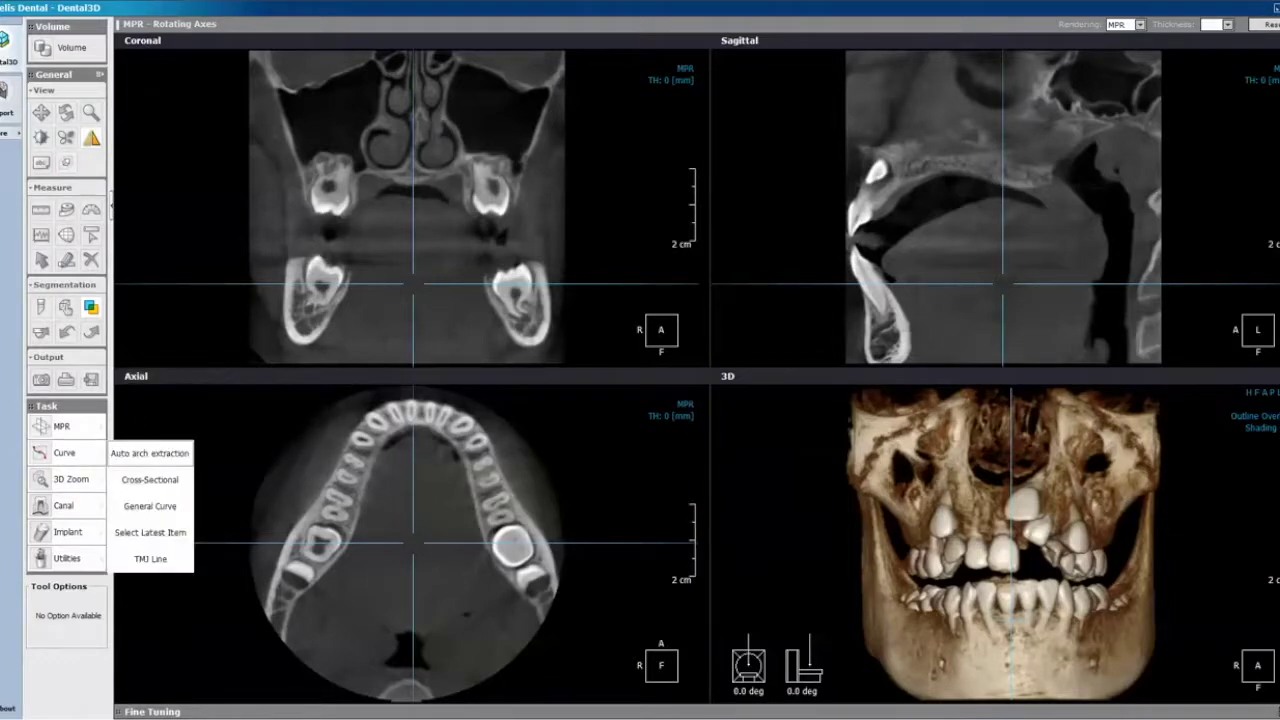
left_click(150, 453)
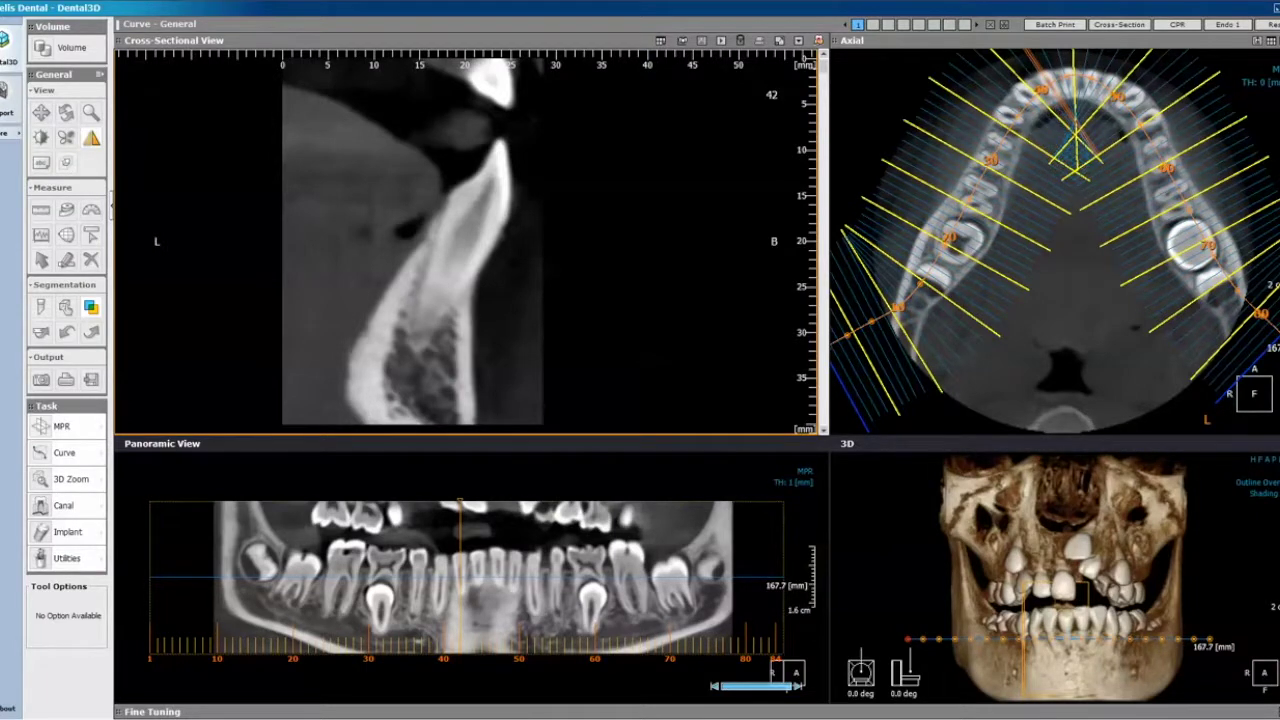
Step: Extend the panoramic range vertically to include both jaws, and enlarge the cross-section at slice 36
left_click_drag(430, 654, 430, 699)
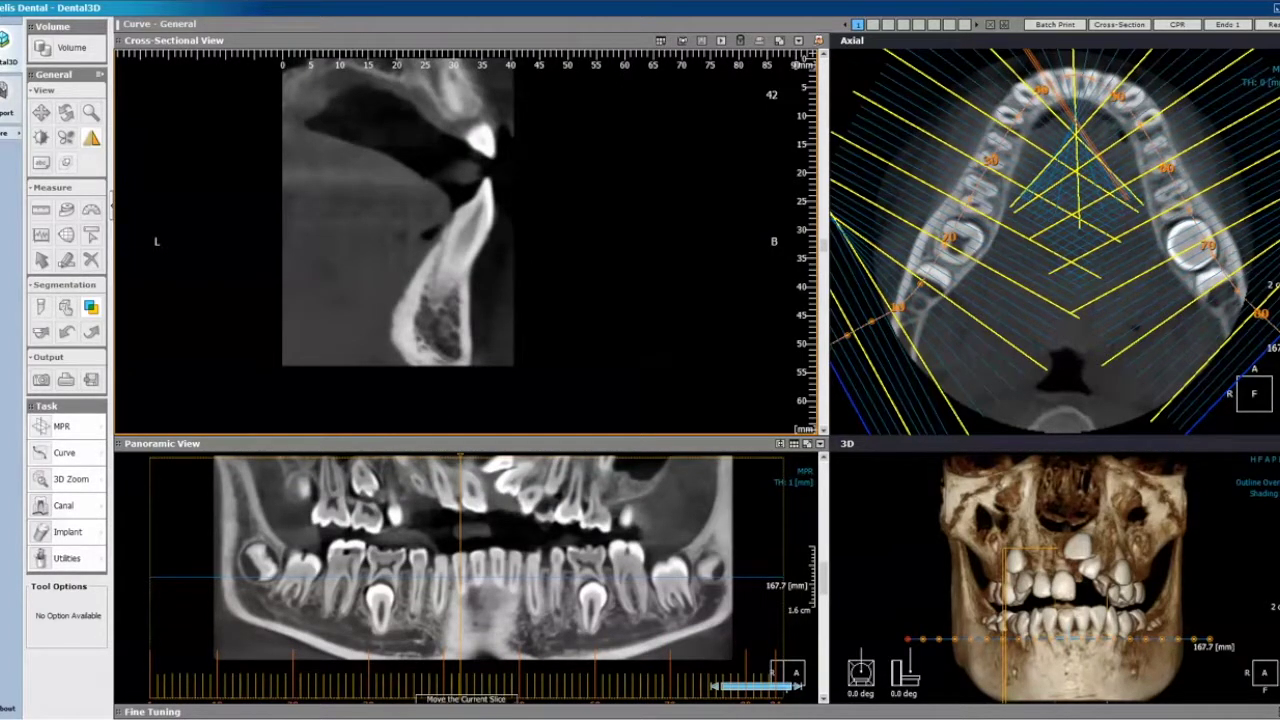
left_click_drag(460, 677, 415, 677)
left_click(91, 113)
left_click_drag(450, 250, 450, 195)
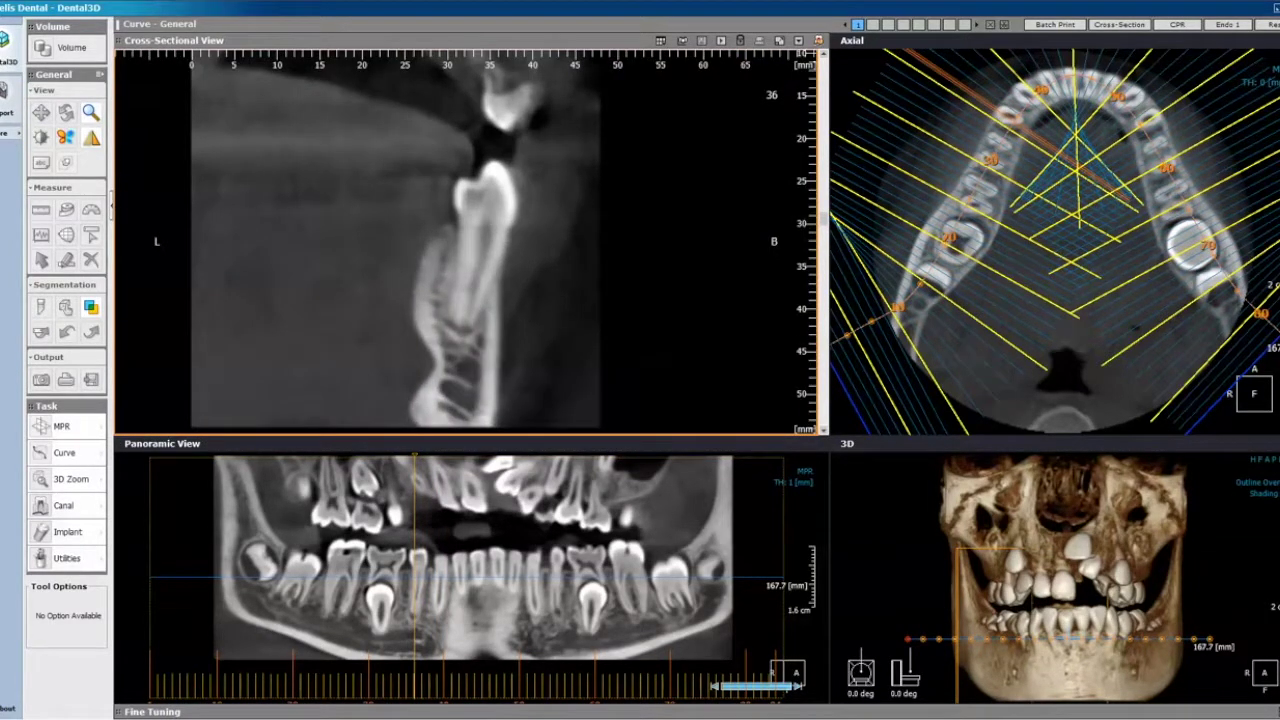
left_click(91, 113)
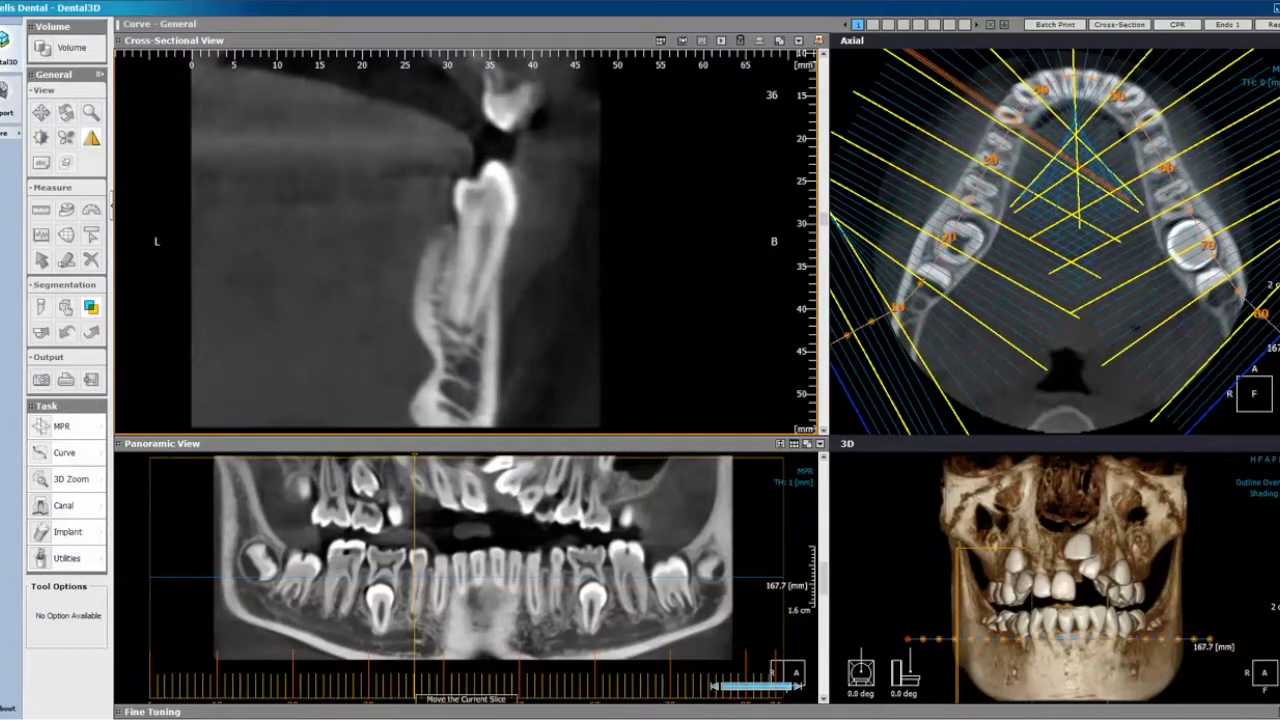
Step: Examine the lower arch cross-sections through slices 57 and 67, and rotate the 3D skull to 24.8 degrees
left_click_drag(414, 678, 580, 688)
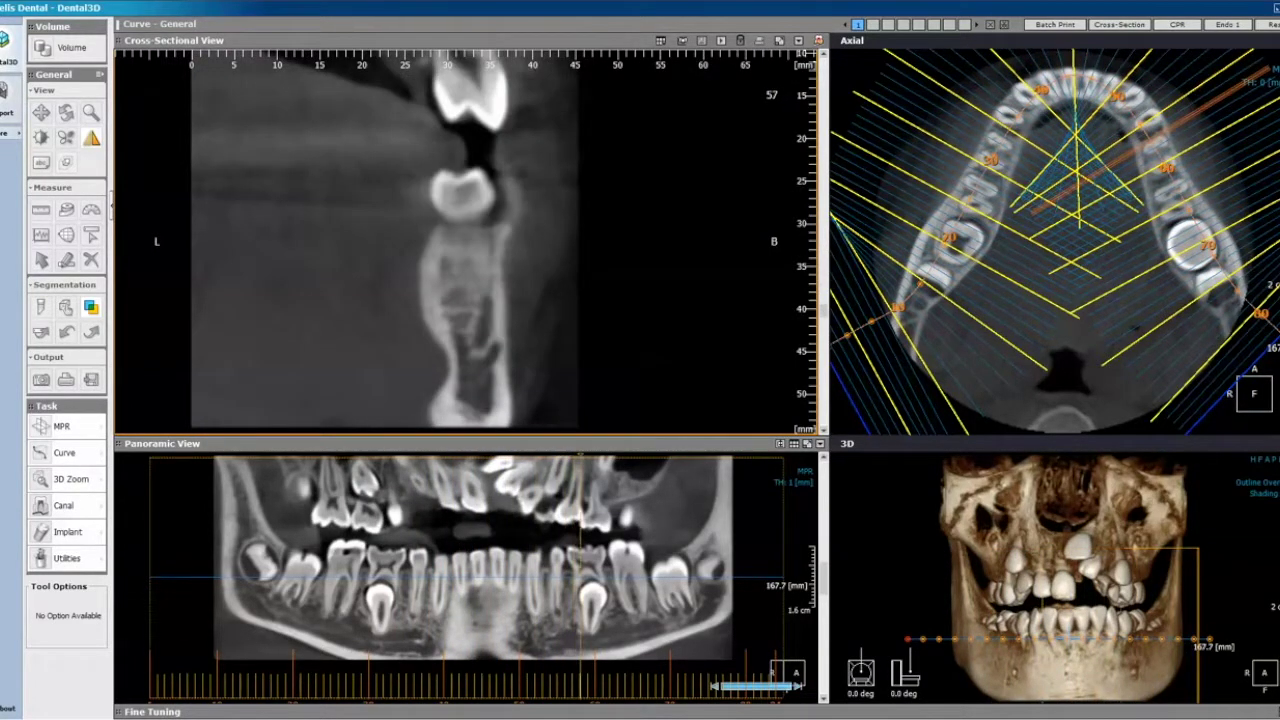
scroll(465, 241, "down", 10)
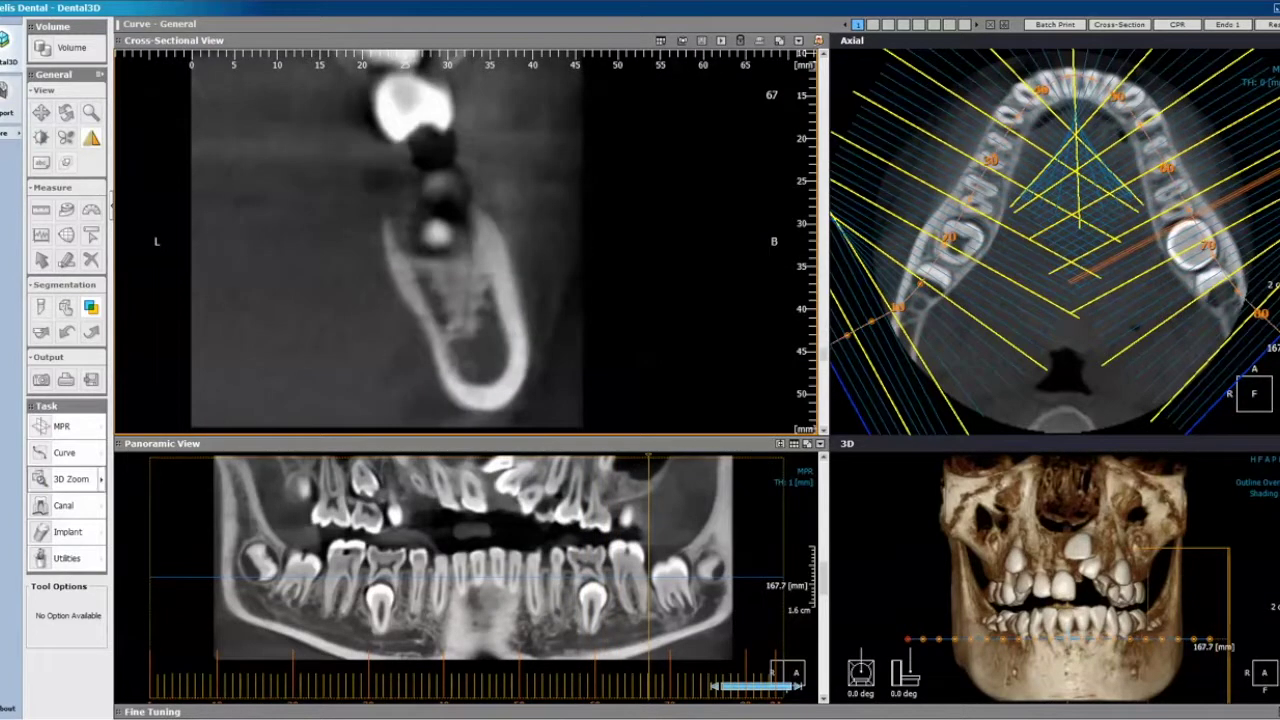
left_click(100, 453)
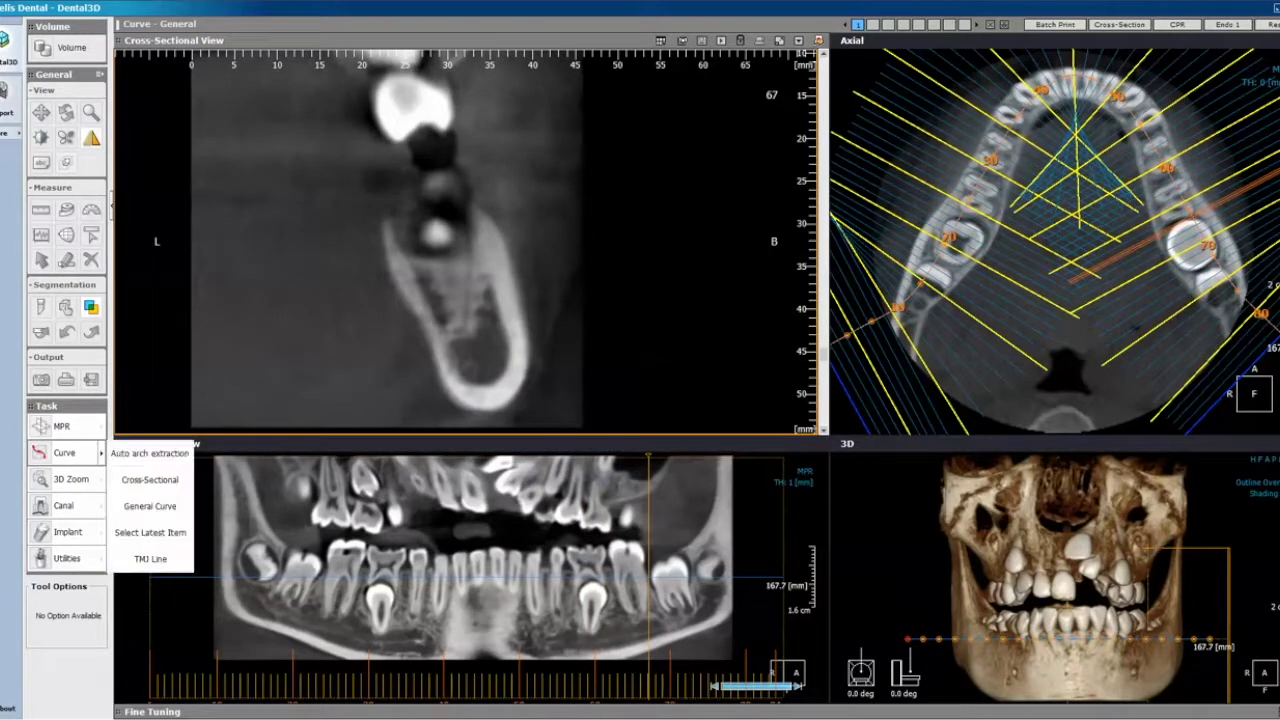
left_click(150, 453)
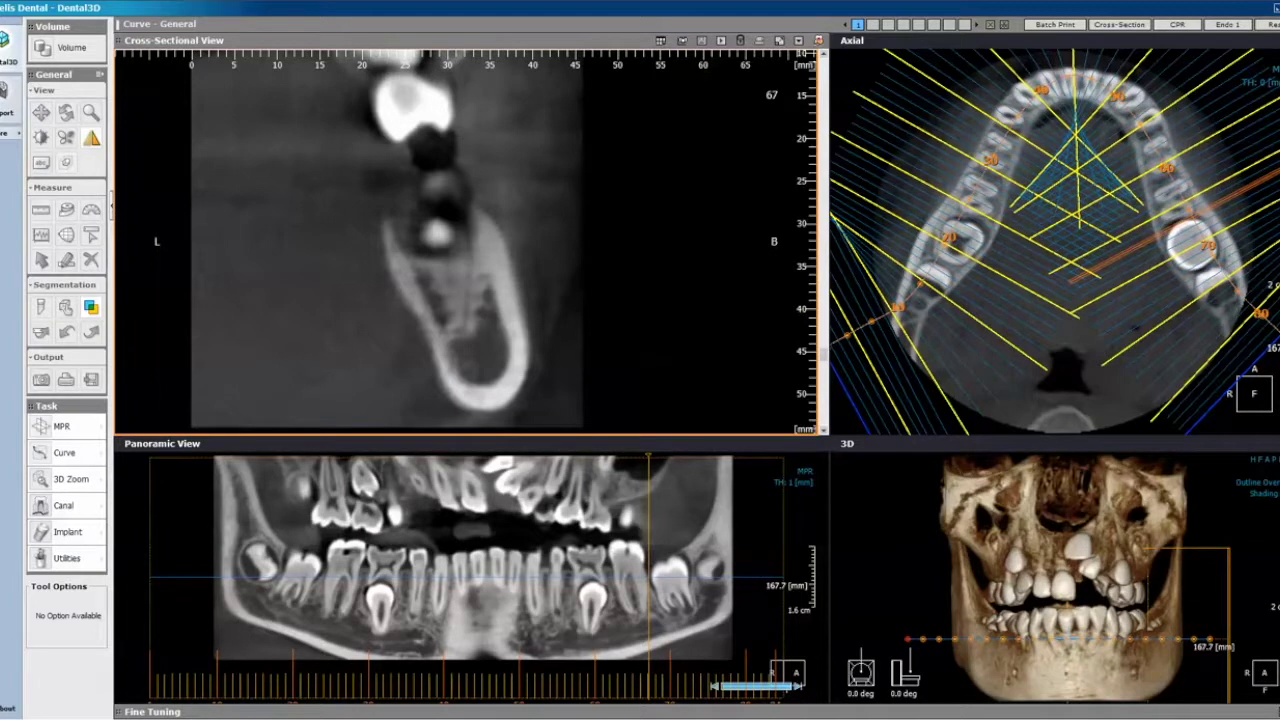
left_click_drag(1075, 575, 1020, 573)
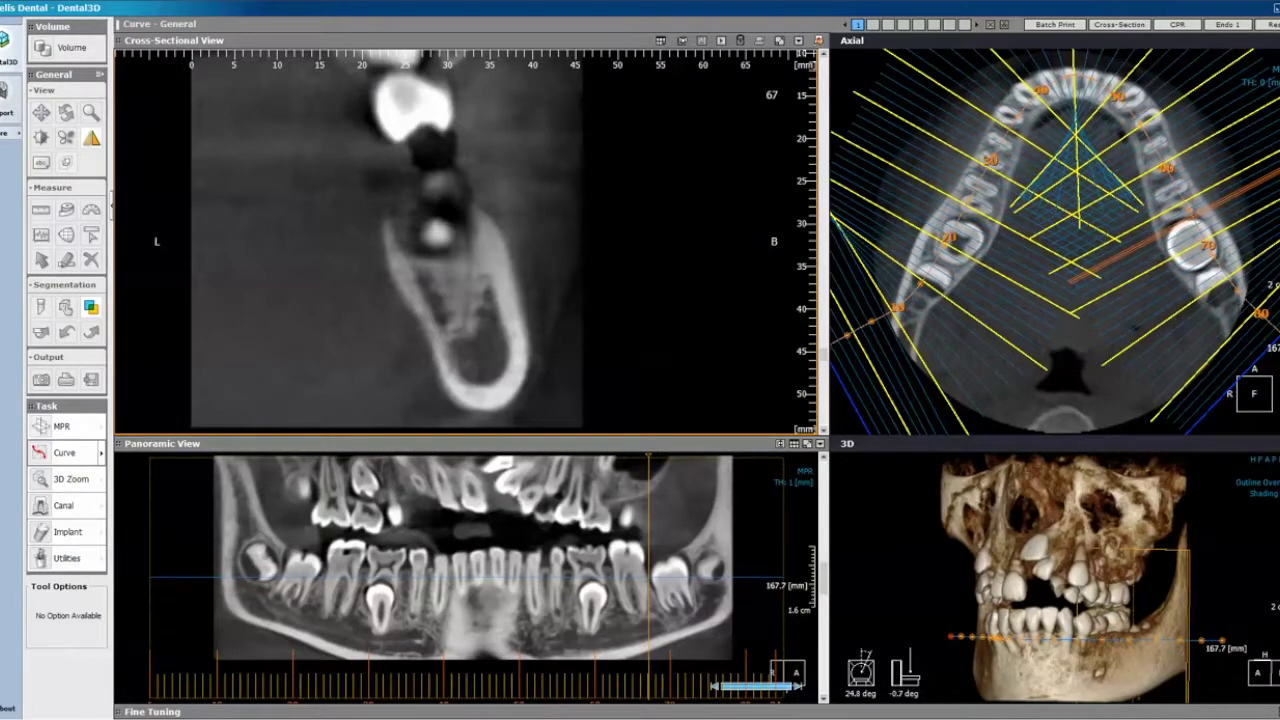
Step: Draw a cross-sectional curve through the upper dental arch on a maxillary axial slice, and extend its panoramic range vertically to include both jaws
left_click(101, 453)
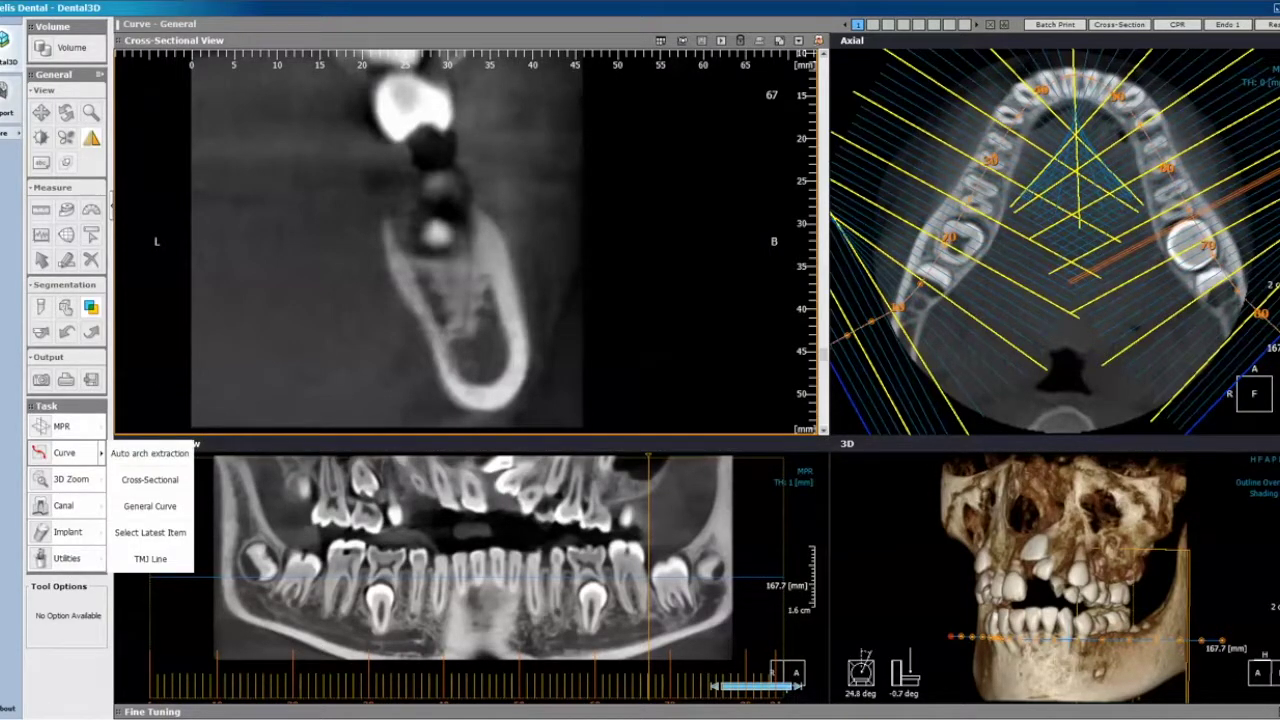
left_click(150, 479)
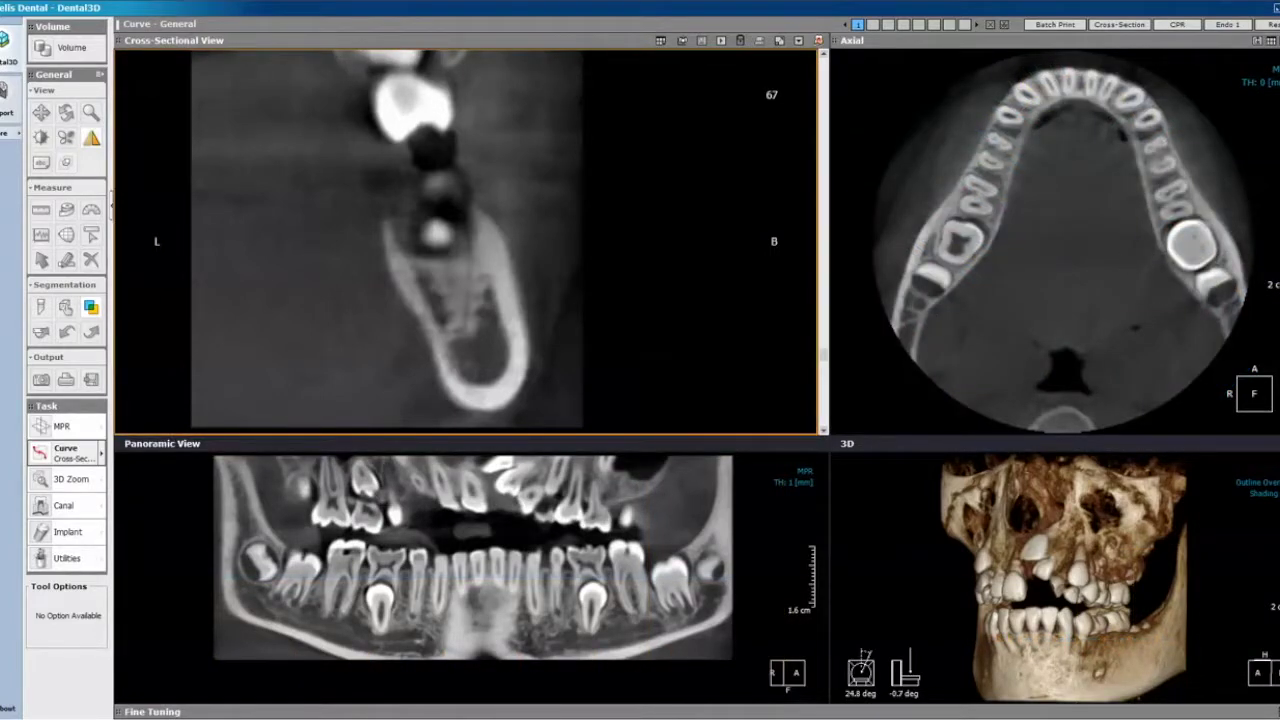
scroll(1060, 240, "up", 10)
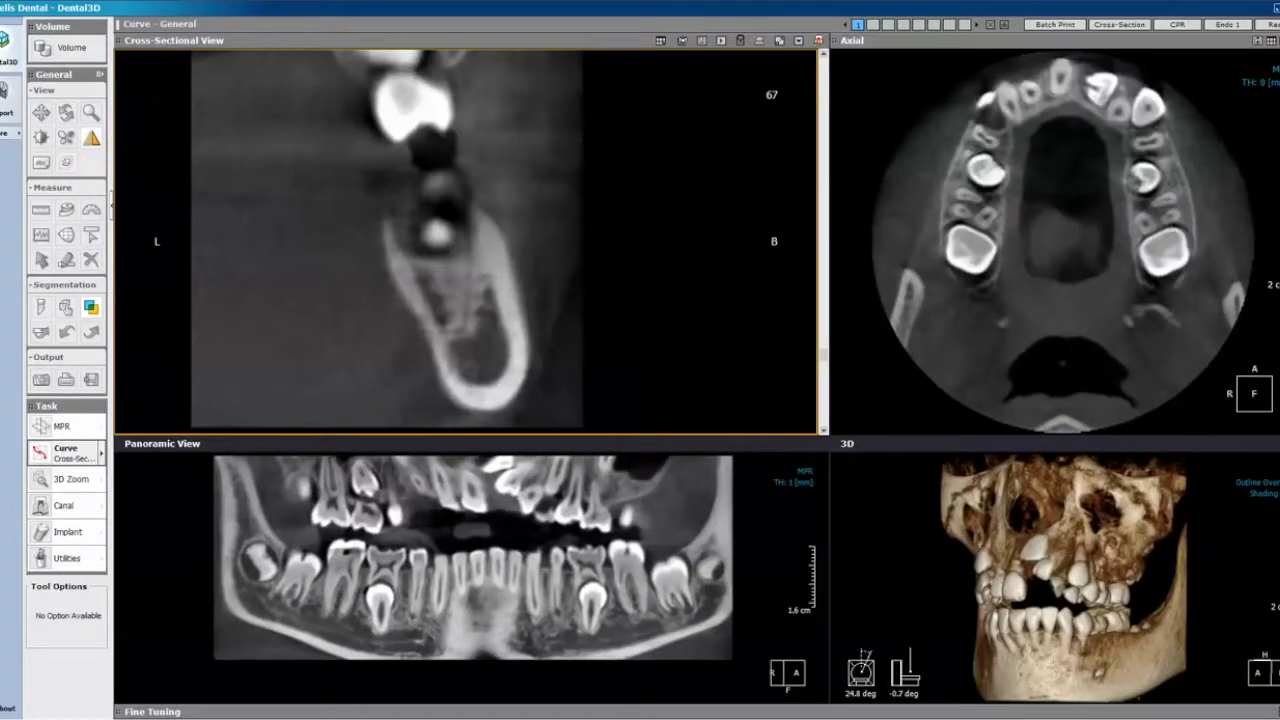
scroll(1060, 240, "up", 10)
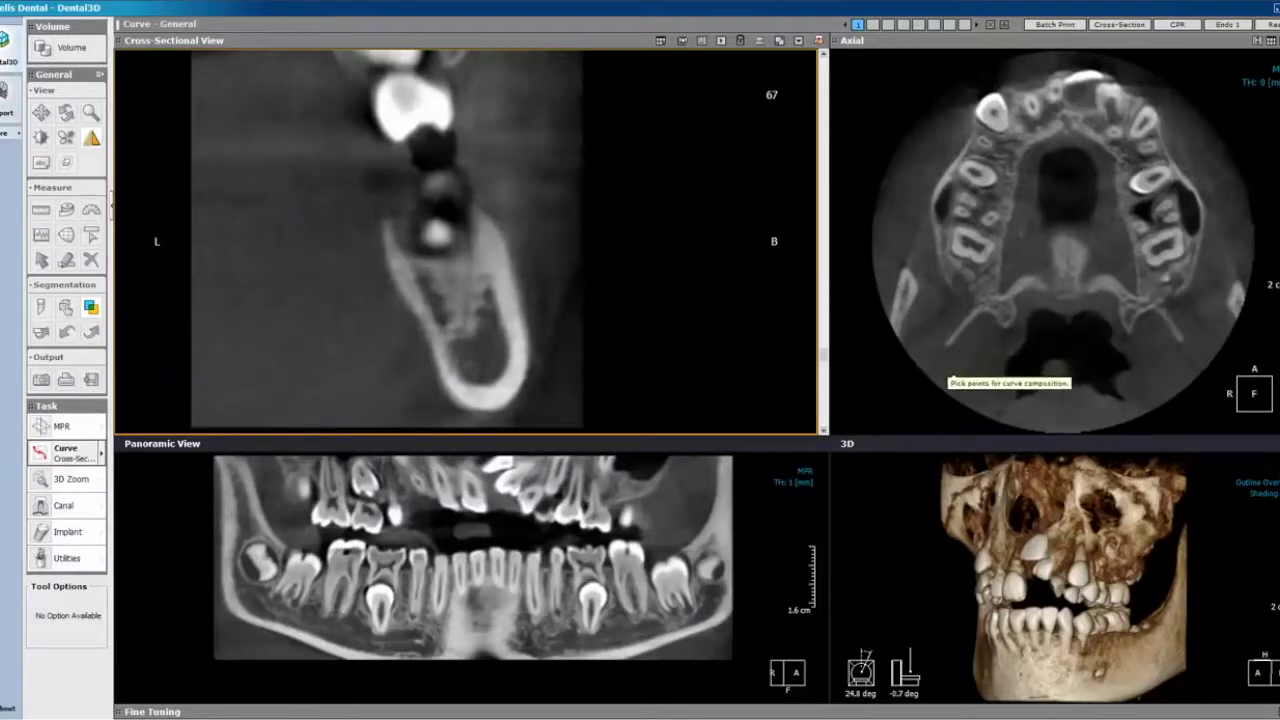
left_click(948, 370)
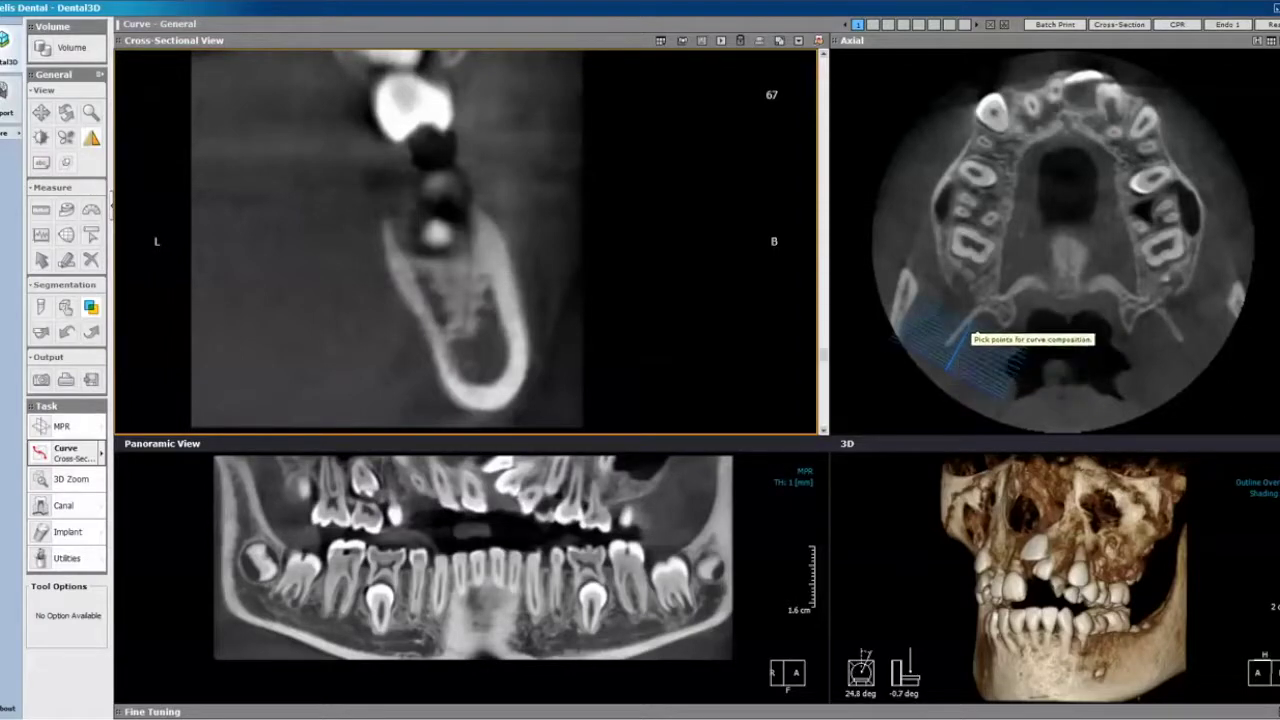
left_click(975, 309)
left_click(974, 252)
left_click(988, 178)
left_click(1003, 152)
left_click(1090, 100)
left_click(1122, 130)
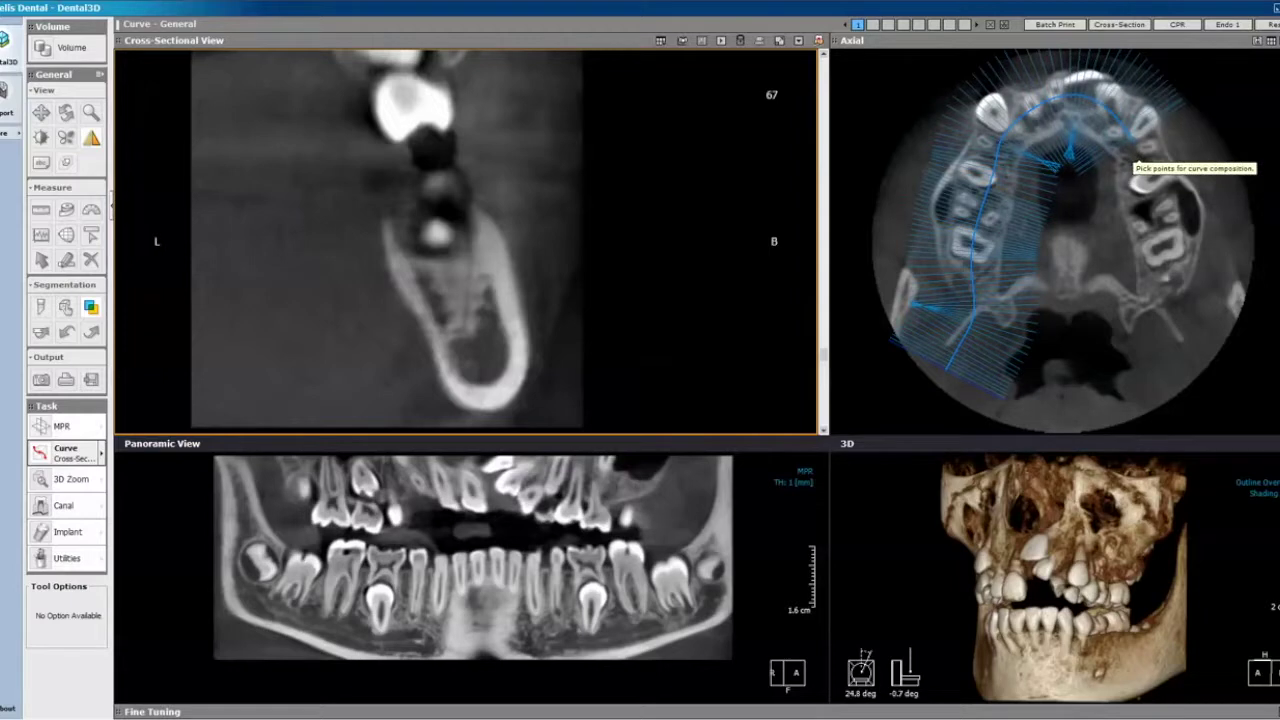
left_click(1162, 210)
left_click(1176, 292)
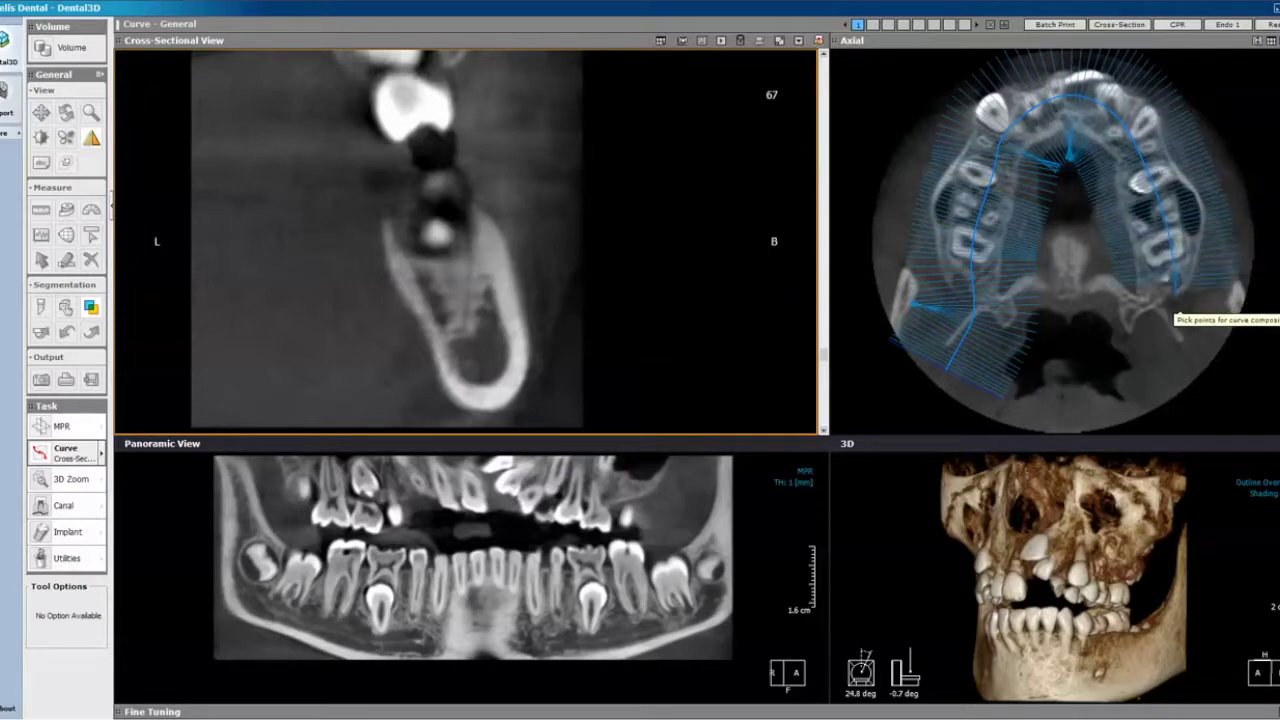
left_click(1185, 350)
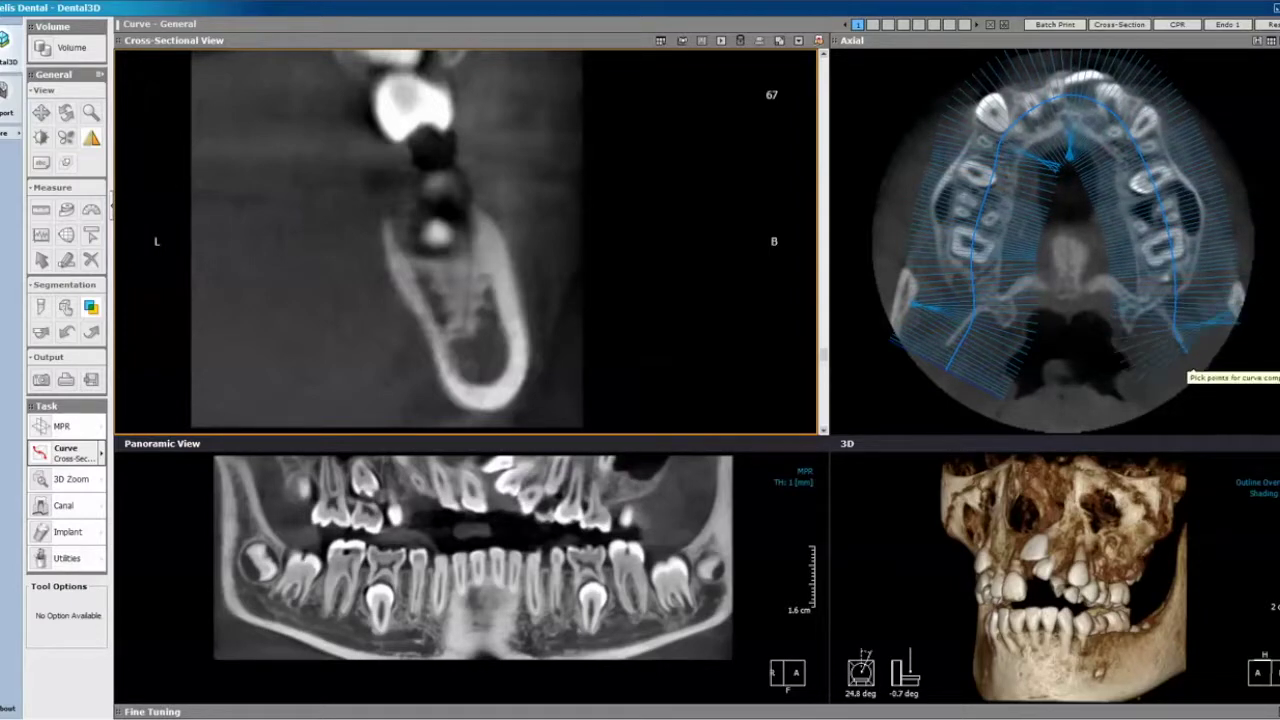
double_click(1194, 381)
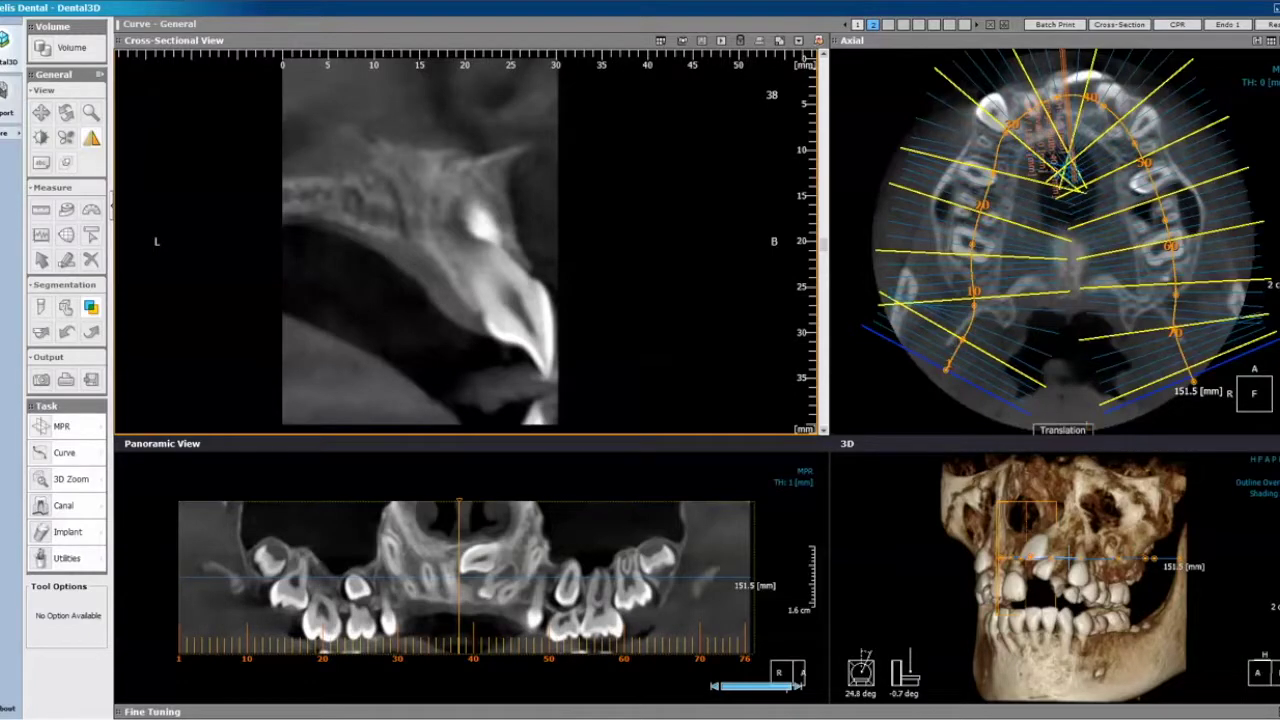
left_click_drag(612, 501, 612, 458)
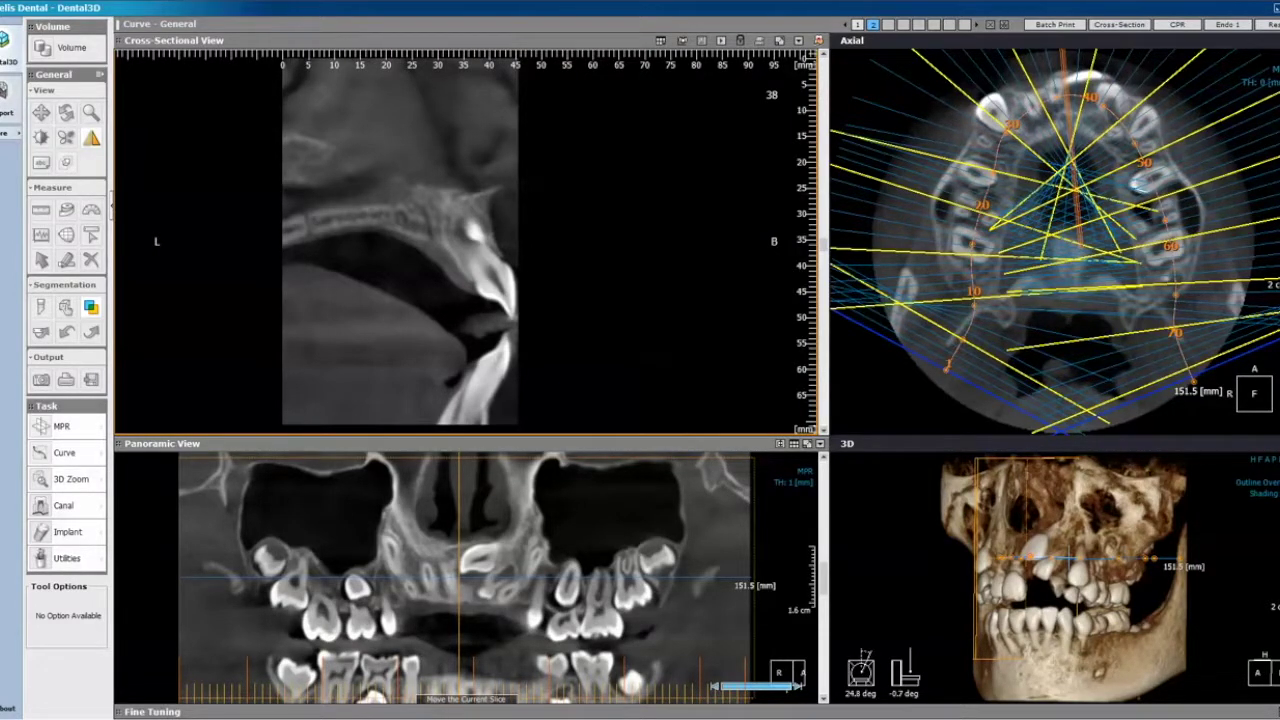
Step: Examine the upper arch cross-sections from the molars on one side to the other, ending at slice 43
scroll(466, 240, "up", 20)
scroll(465, 240, "up", 4)
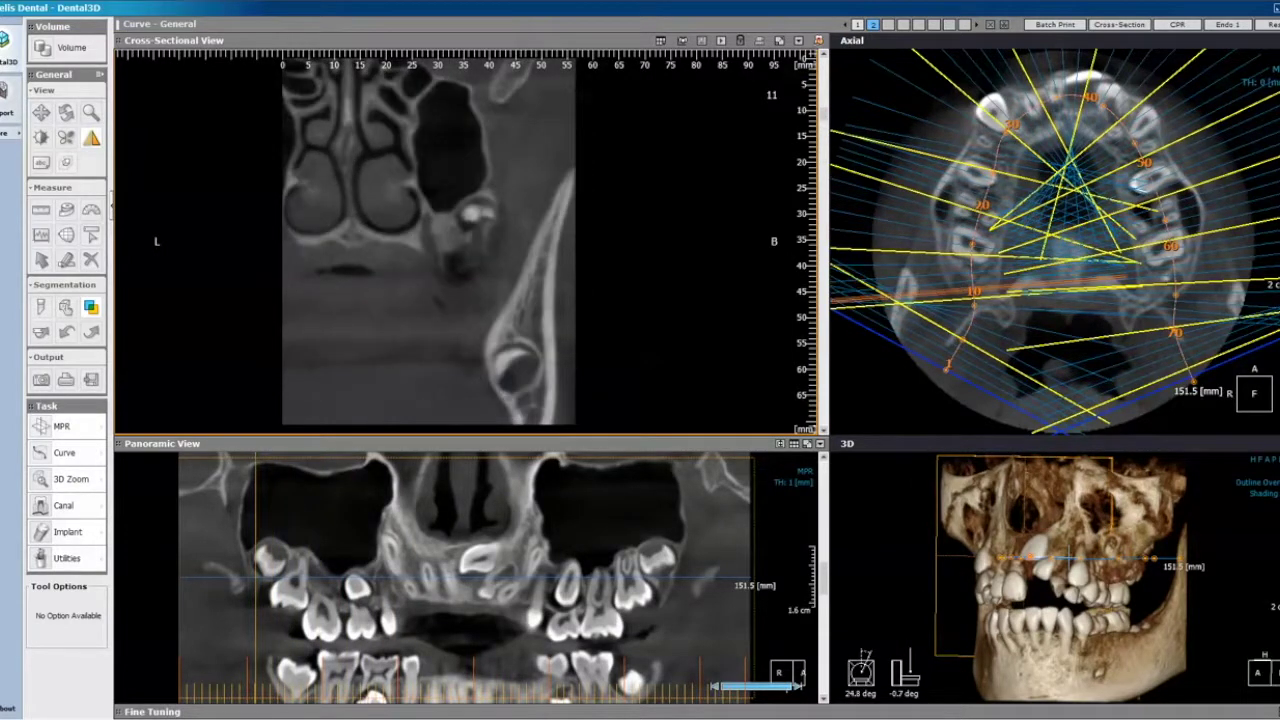
scroll(465, 240, "up", 1)
scroll(465, 240, "down", 5)
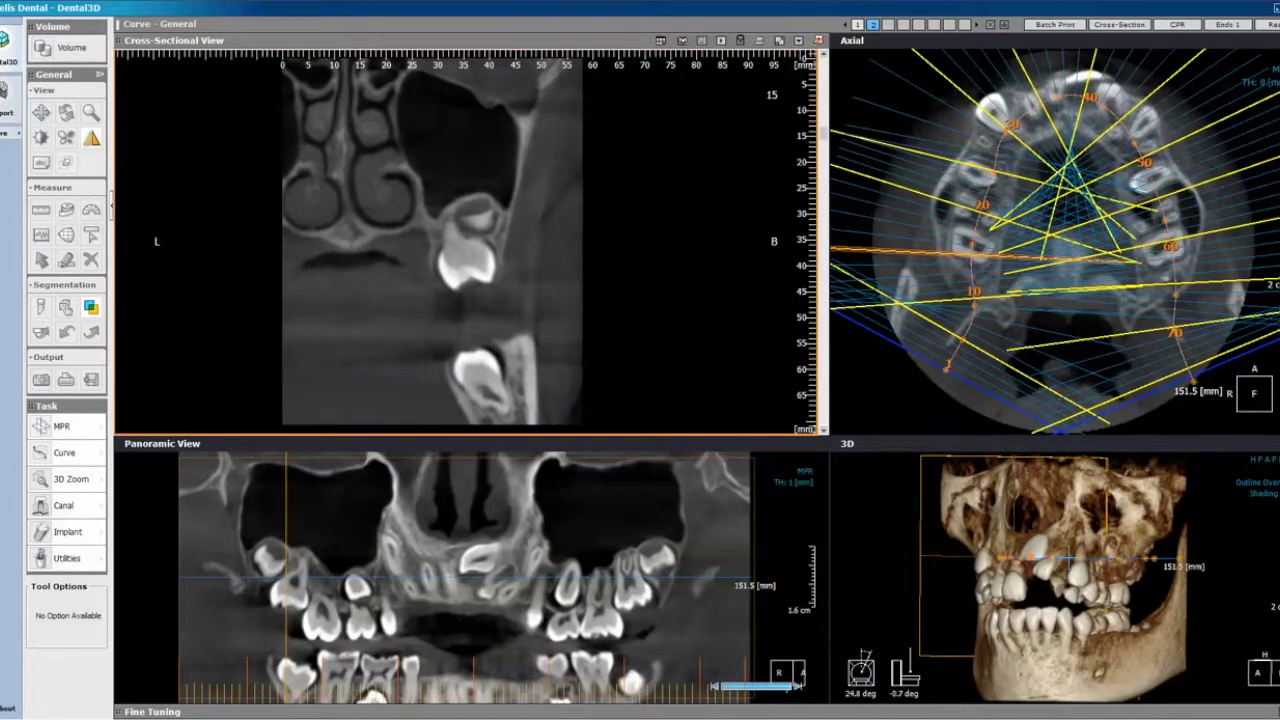
scroll(465, 240, "down", 10)
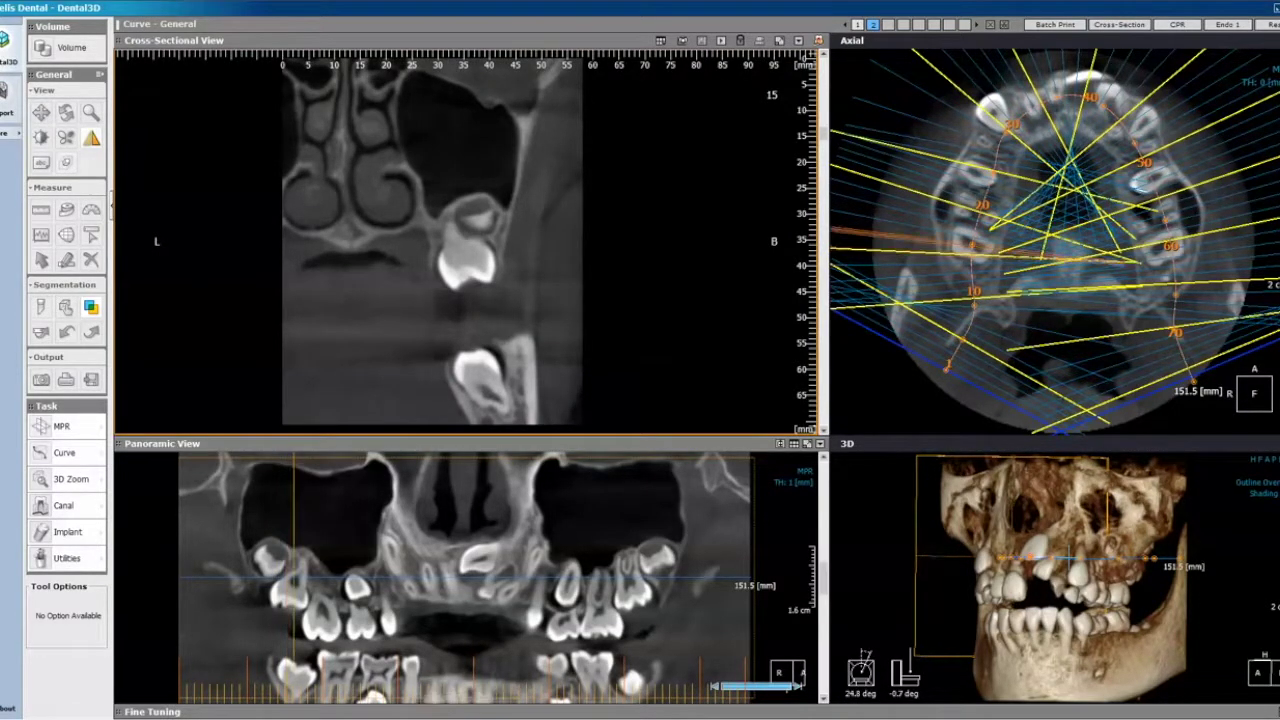
scroll(465, 240, "down", 20)
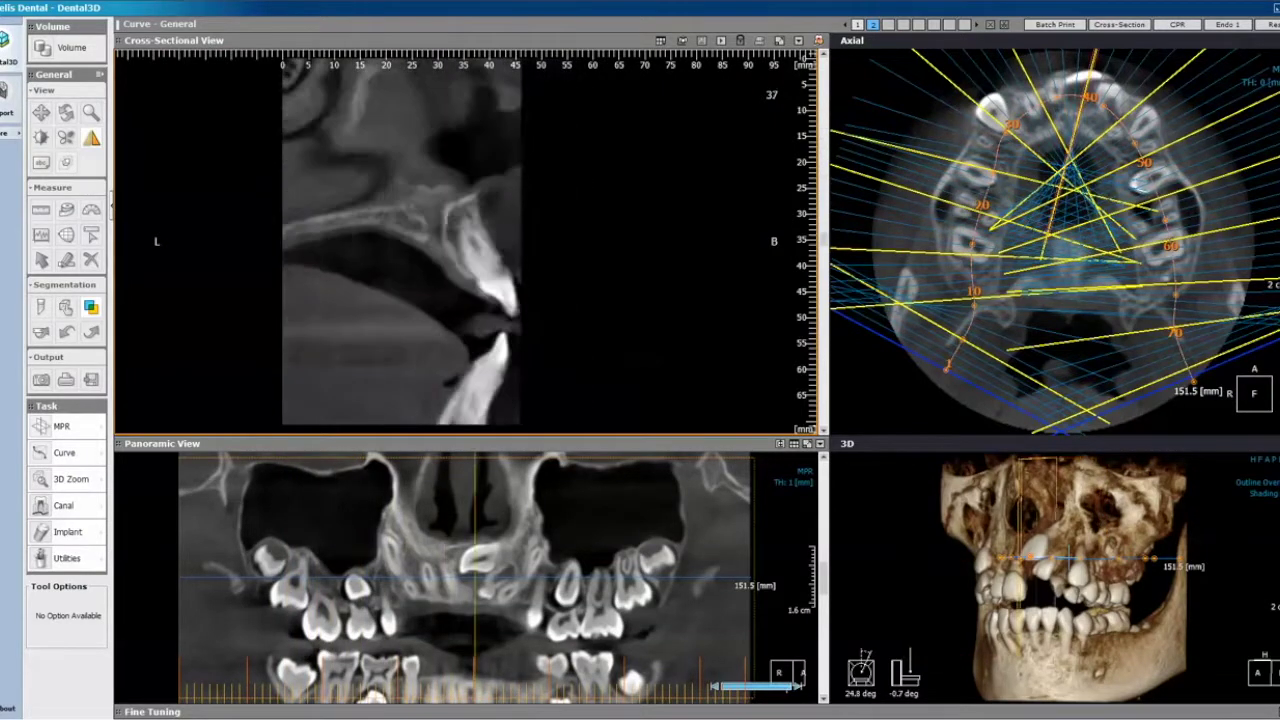
scroll(465, 240, "down", 6)
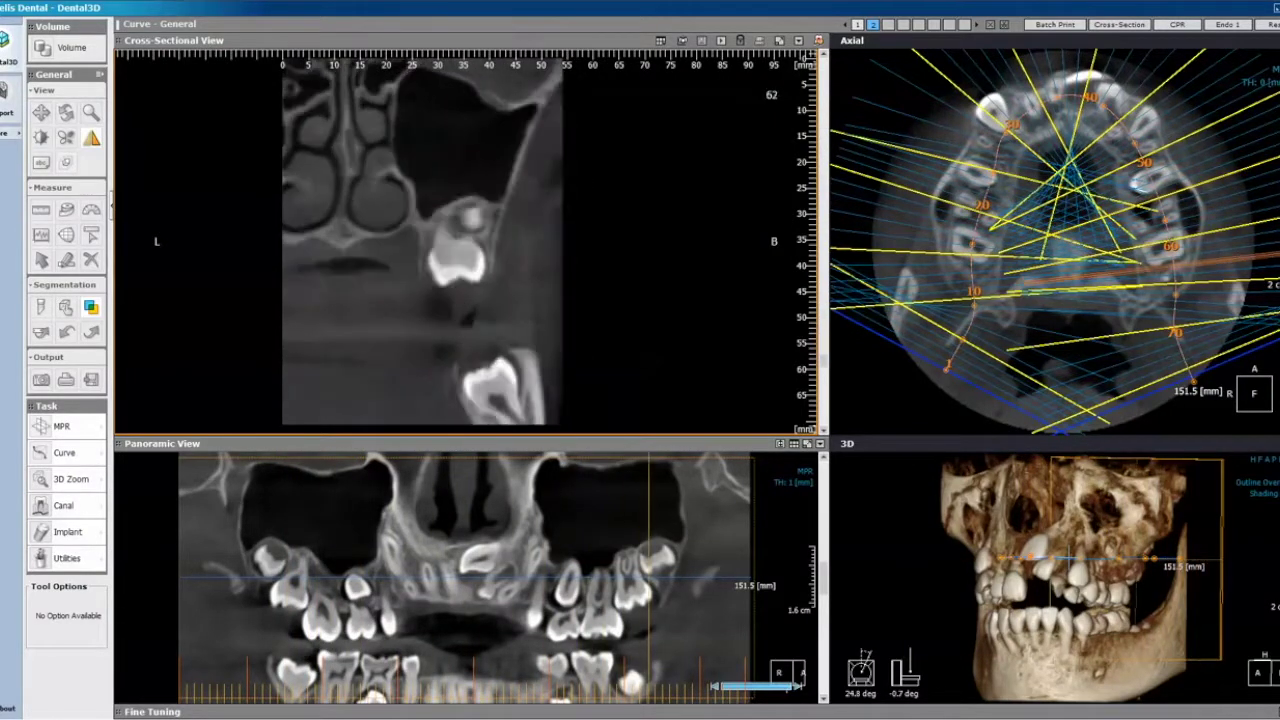
scroll(465, 240, "up", 16)
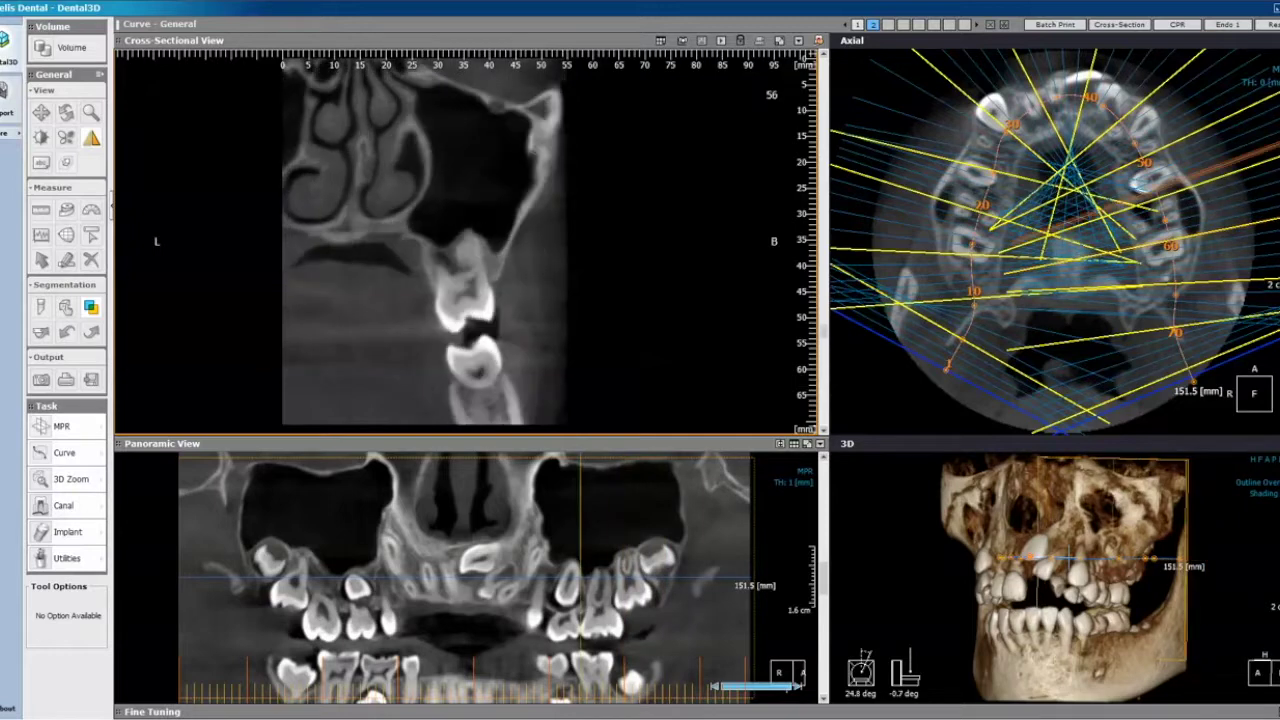
scroll(465, 240, "up", 2)
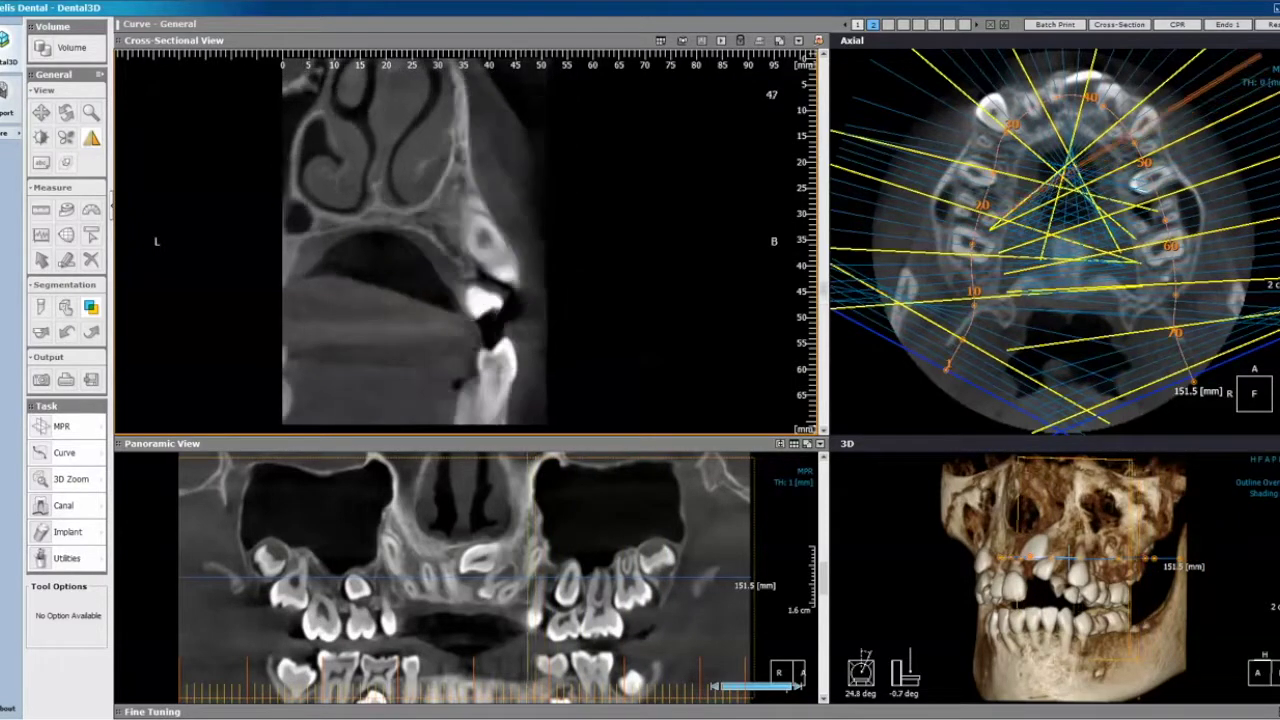
scroll(465, 240, "up", 3)
scroll(465, 240, "up", 1)
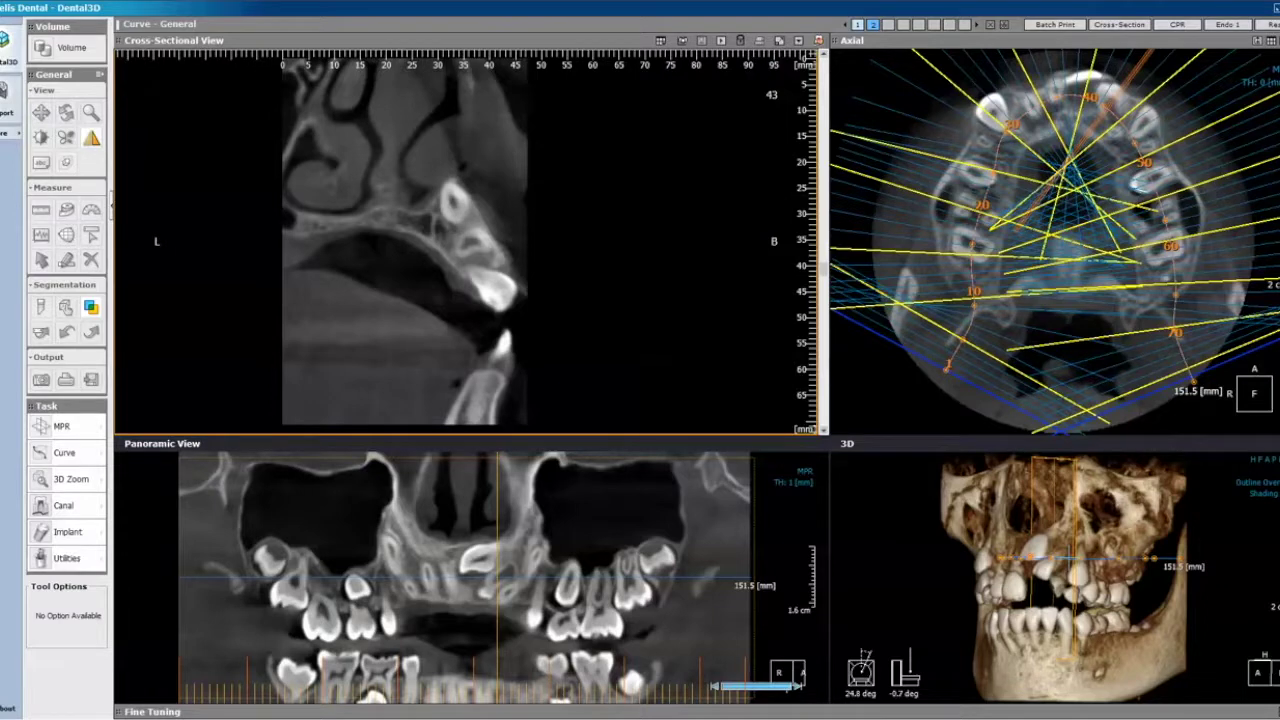
Step: Review the first curve, return to the second, and set its panoramic view thickness to 15 mm
left_click(857, 25)
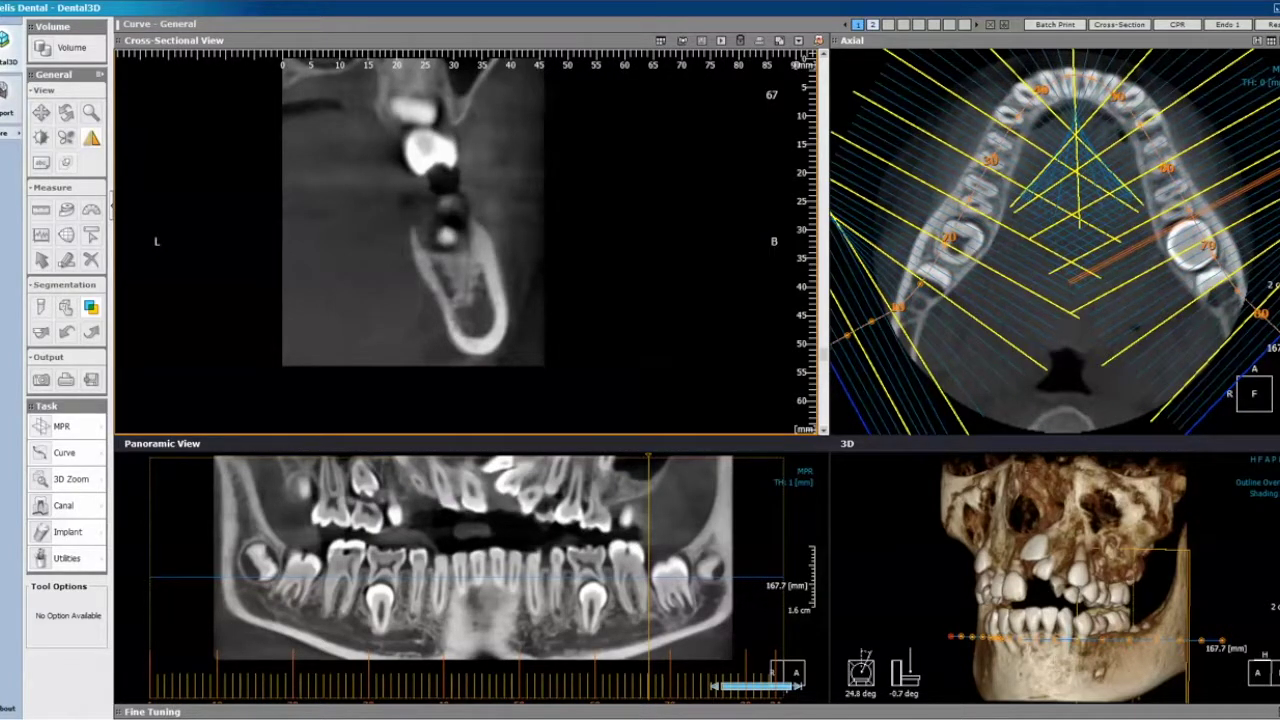
left_click(872, 24)
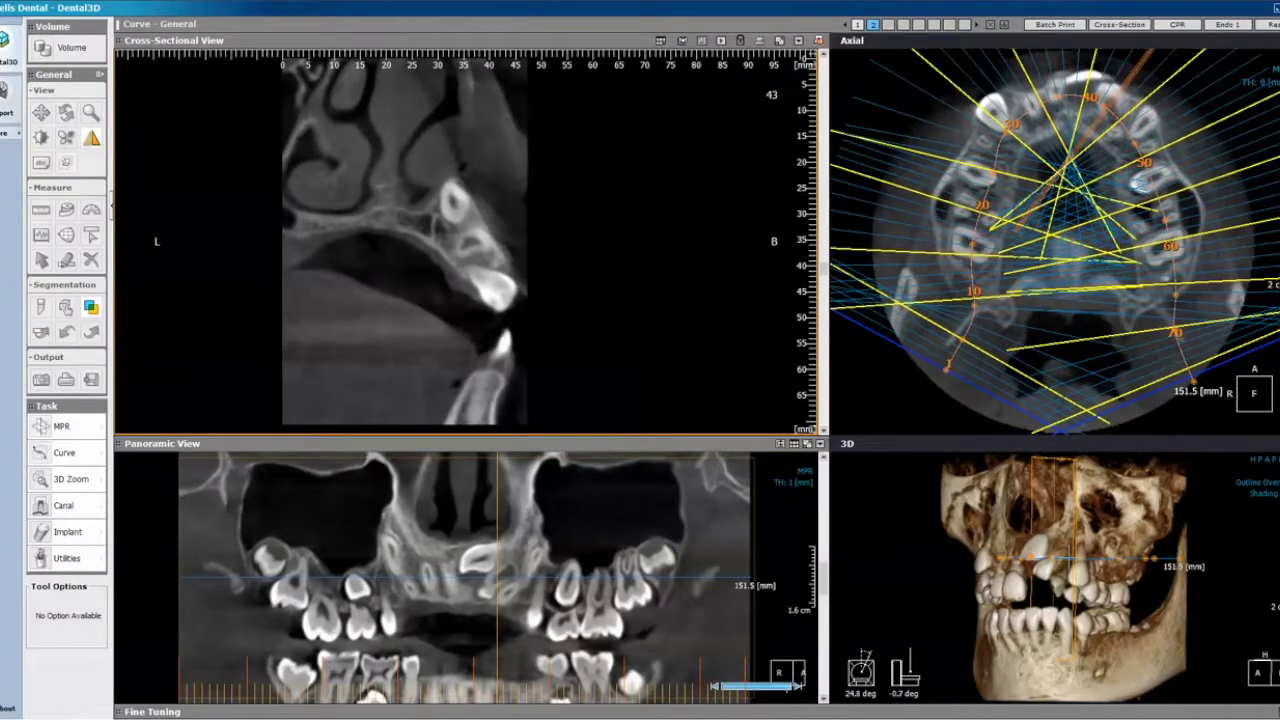
left_click(791, 483)
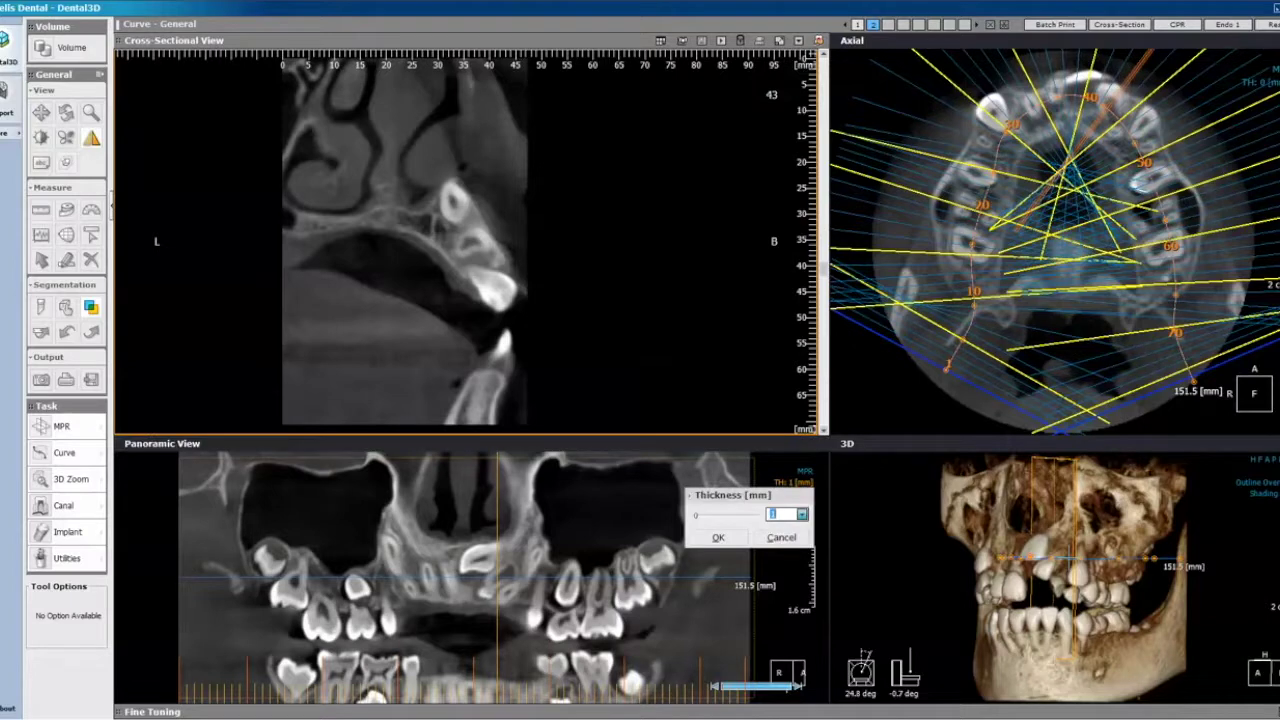
key("Return")
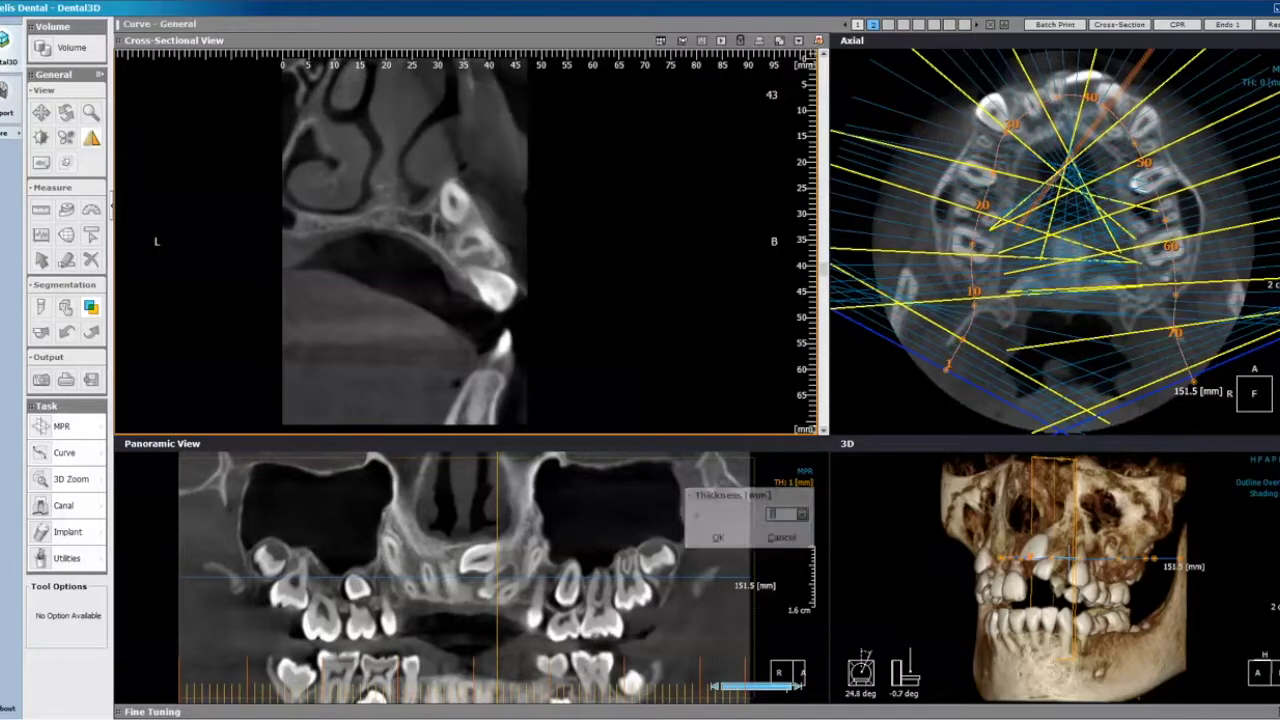
left_click(802, 514)
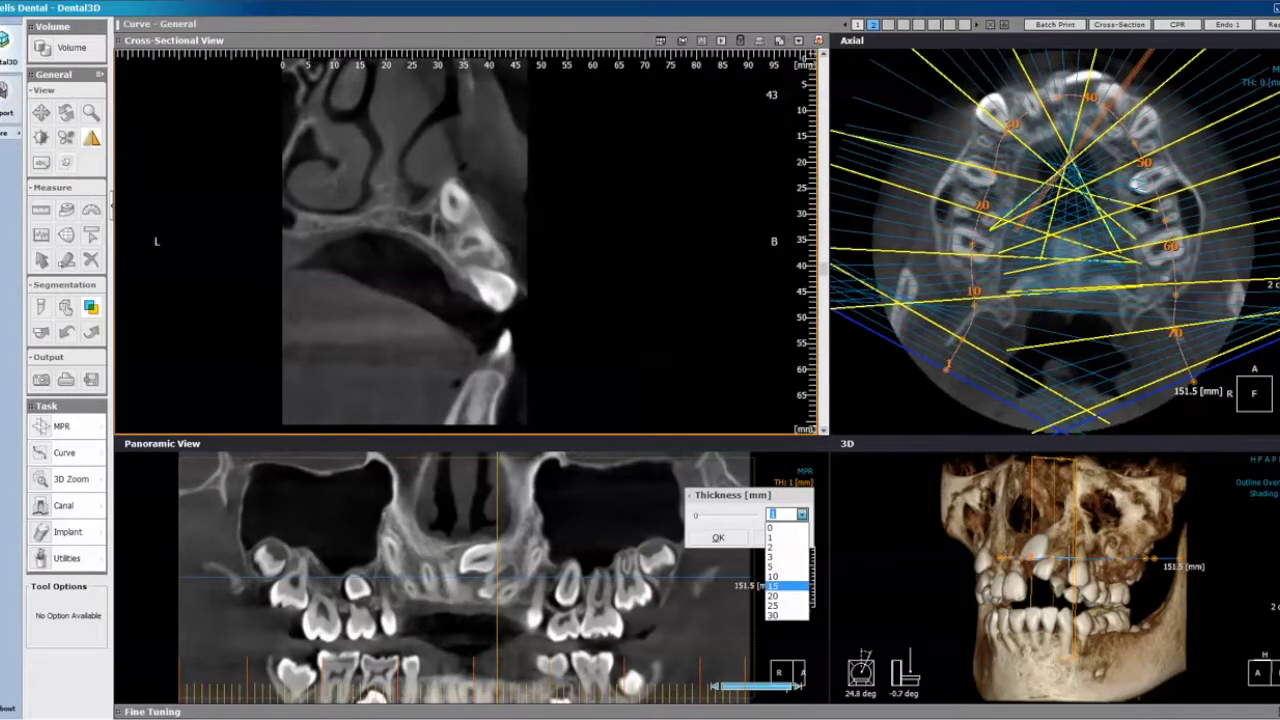
left_click(785, 586)
left_click(718, 538)
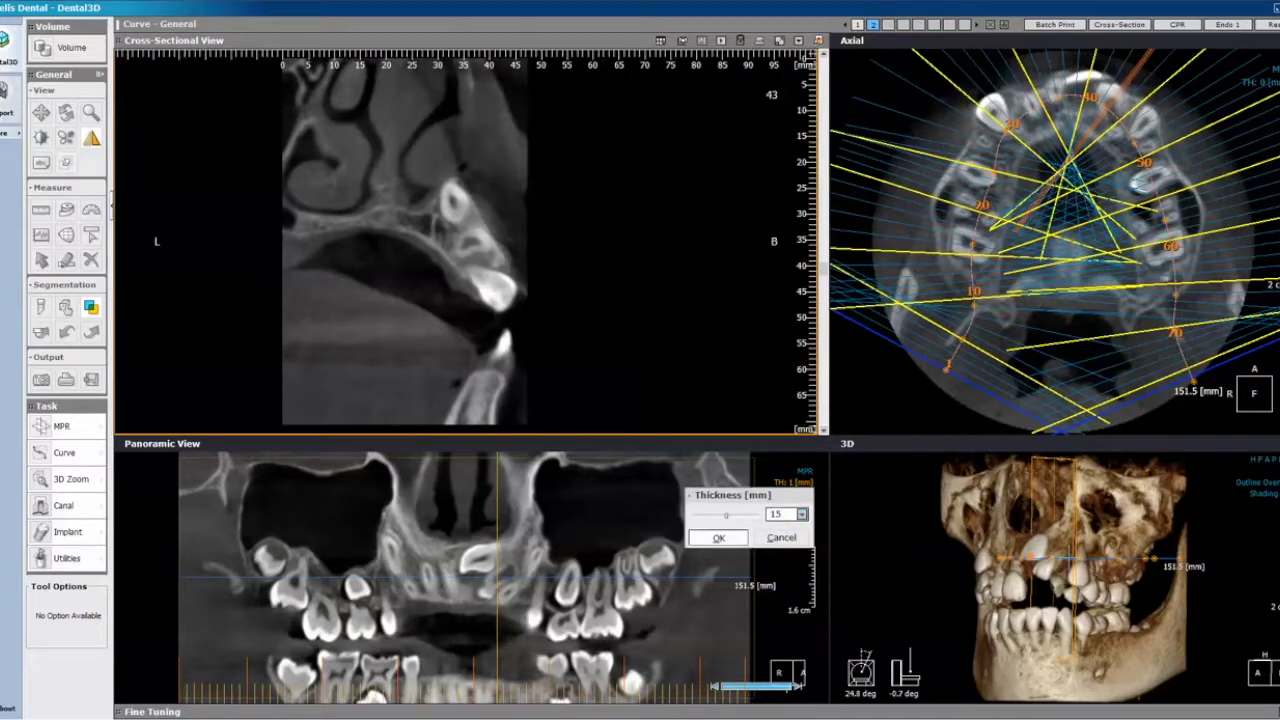